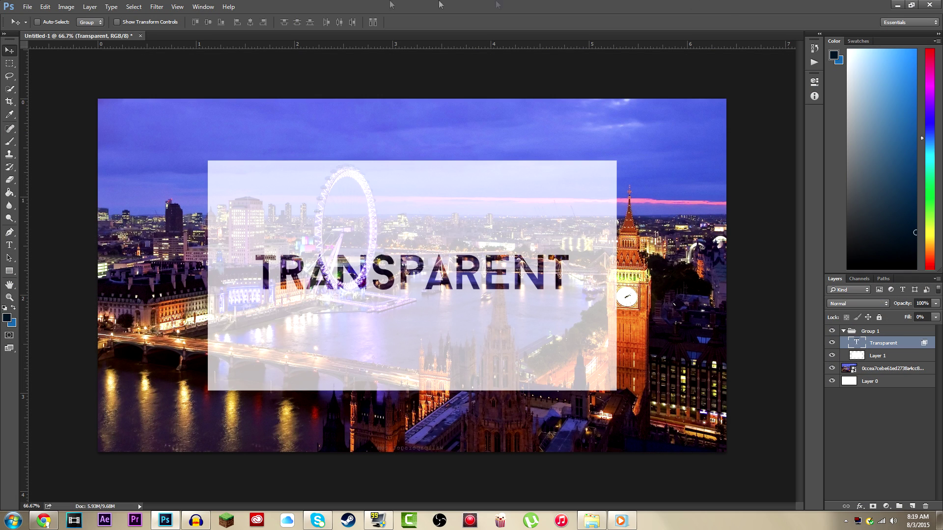
# Create a white 1920×1080 px, 300 ppi document and unlock its background as Layer 0.
pyautogui.click(27, 7)
pyautogui.click(68, 18)
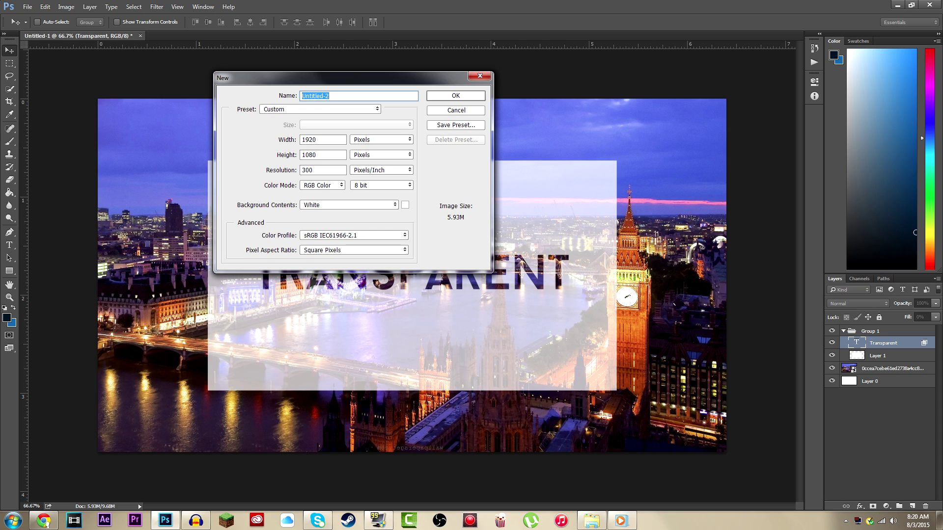
pyautogui.click(456, 97)
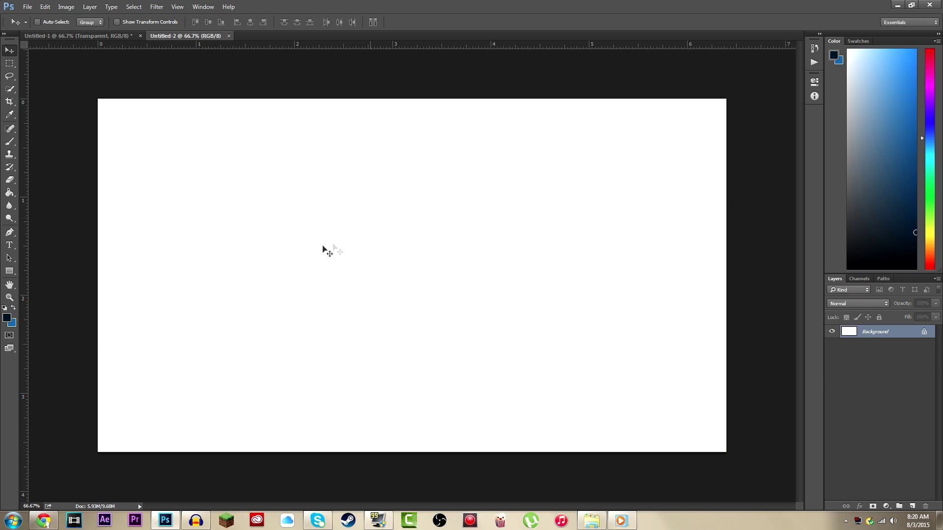
pyautogui.click(924, 336)
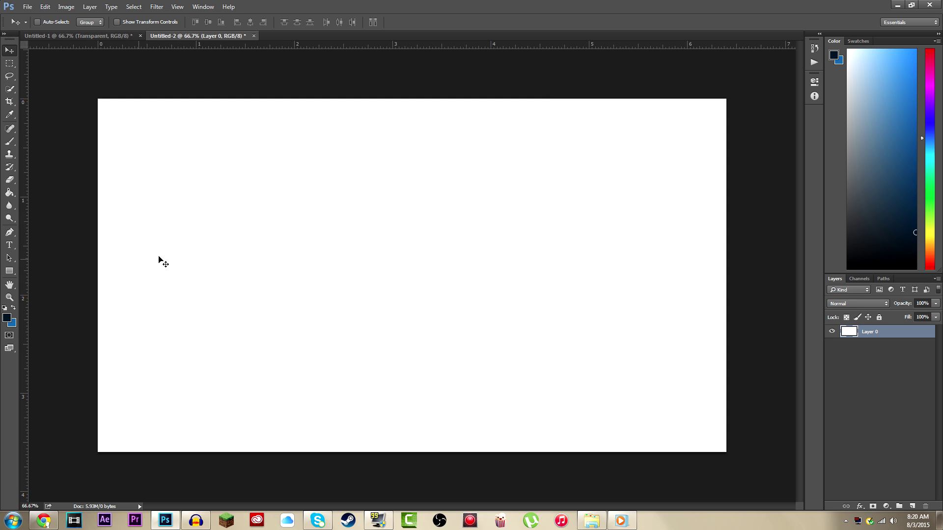
pyautogui.click(899, 5)
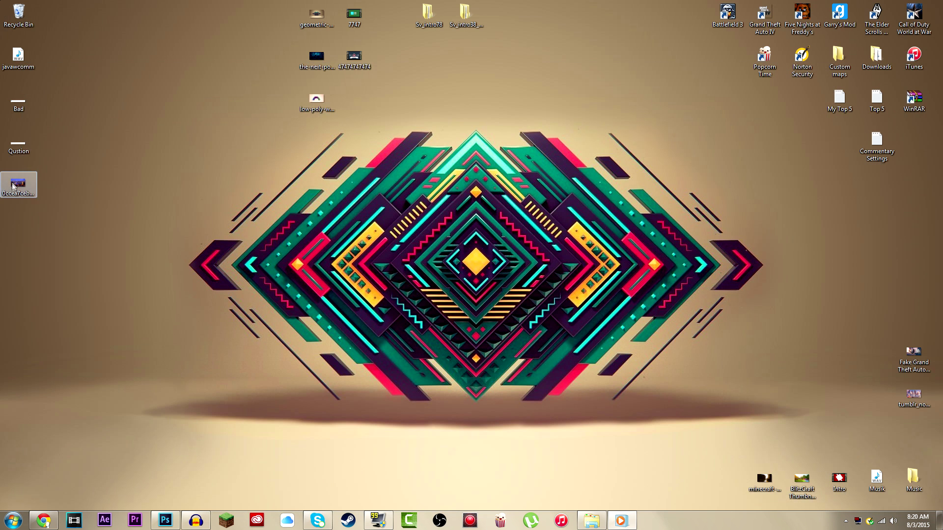
# Drag the London night photo from the desktop onto the canvas and place it as a layer.
pyautogui.moveTo(18, 184)
pyautogui.mouseDown()
pyautogui.moveTo(167, 516)
pyautogui.moveTo(346, 295)
pyautogui.mouseUp()
pyautogui.click(10, 49)
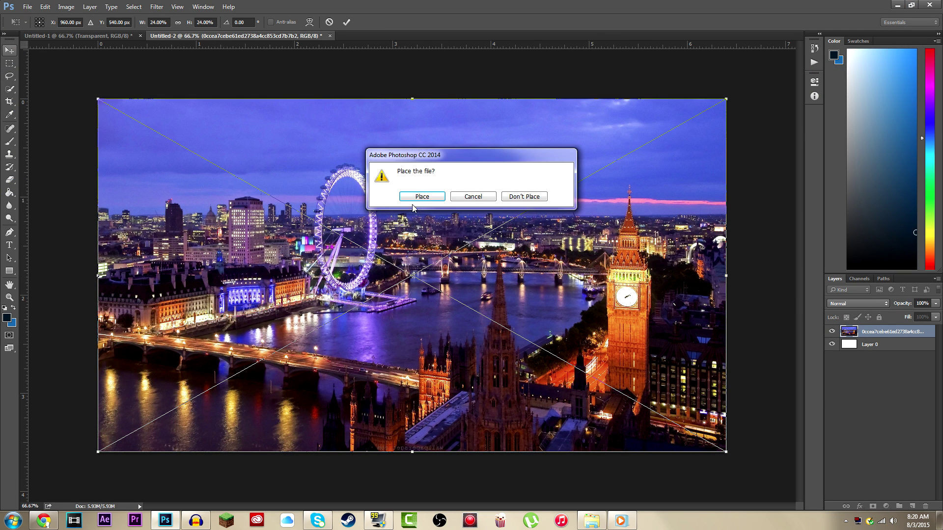
pyautogui.click(422, 197)
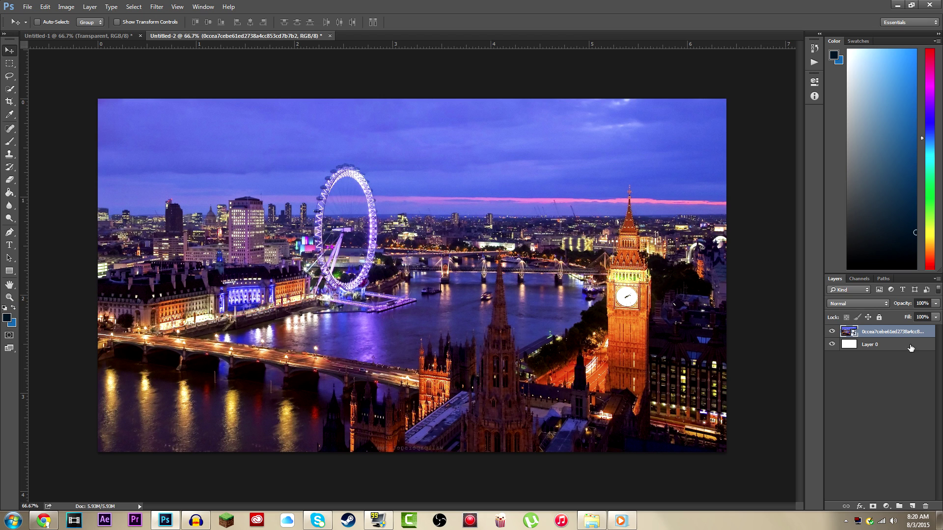
# Add a new layer and fill it with White, Normal mode, at 70% opacity.
pyautogui.click(912, 508)
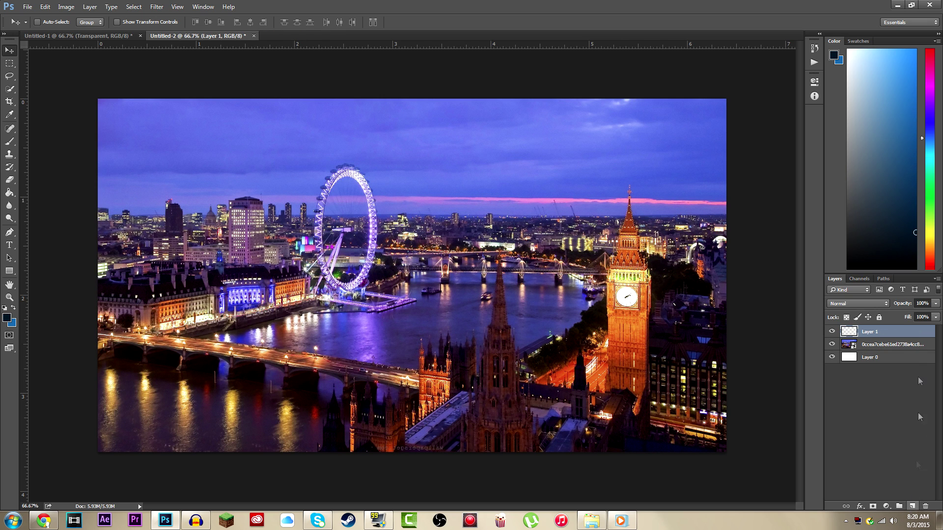
pyautogui.click(46, 7)
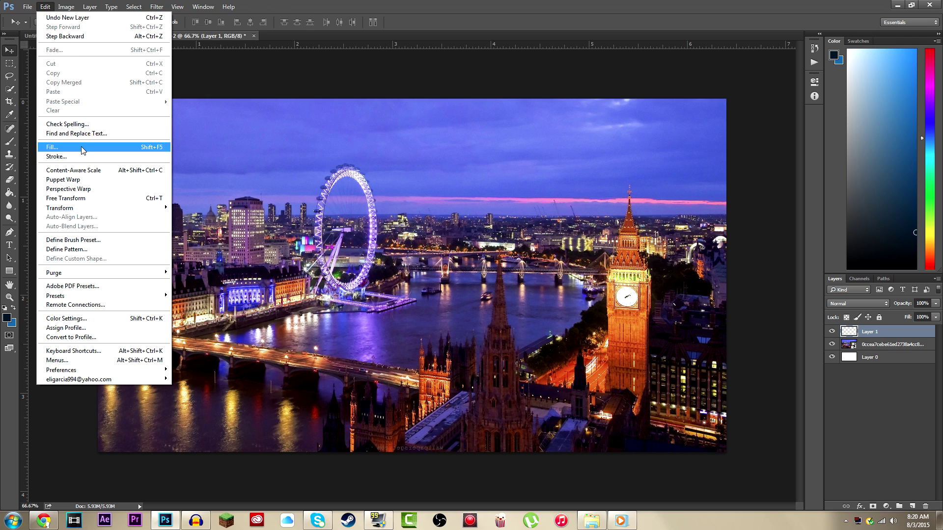
pyautogui.click(74, 146)
pyautogui.click(473, 150)
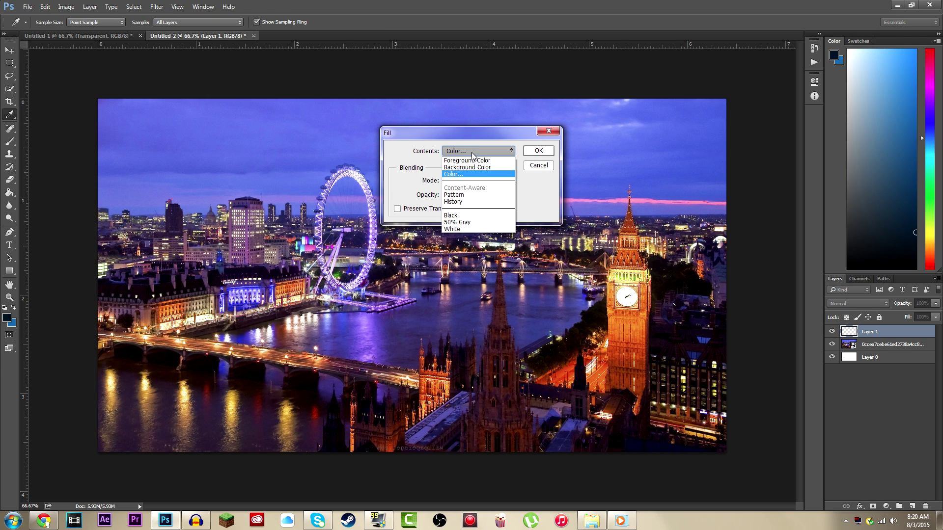
pyautogui.click(465, 174)
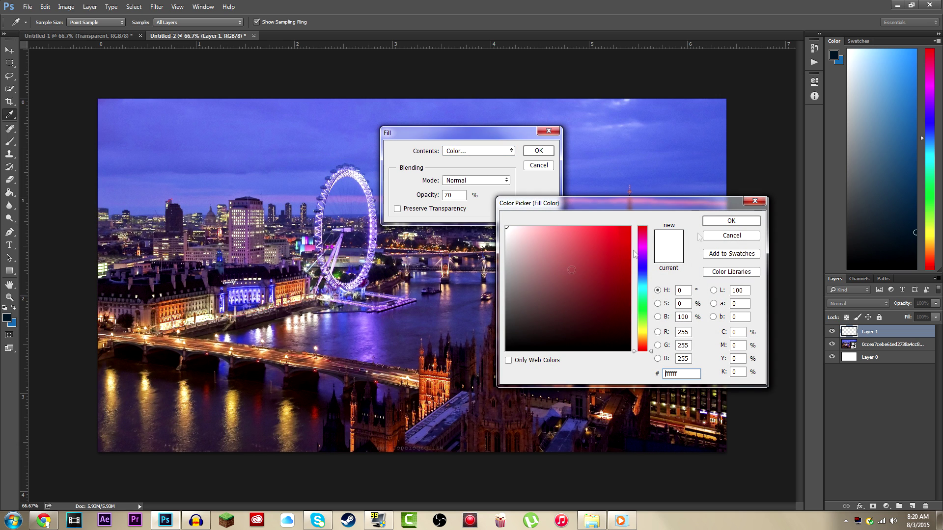
pyautogui.click(738, 223)
pyautogui.click(470, 150)
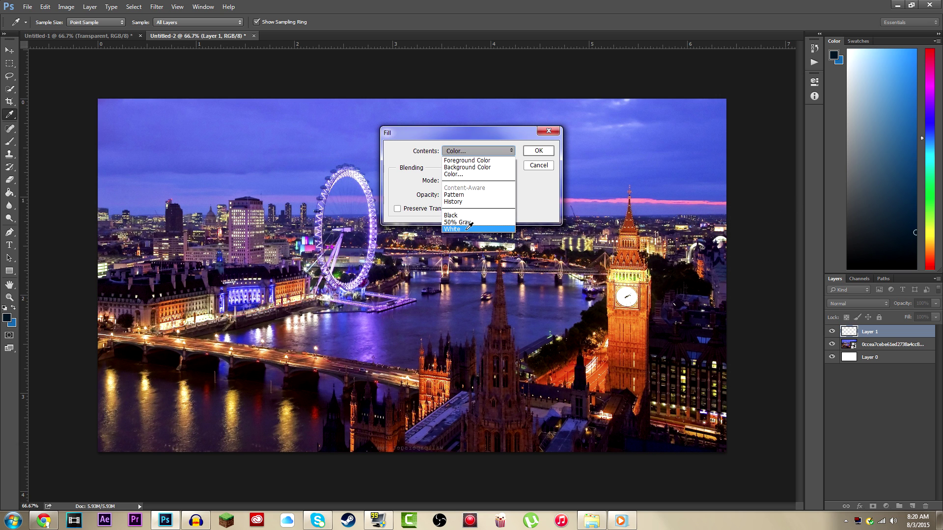
pyautogui.click(471, 228)
pyautogui.click(479, 180)
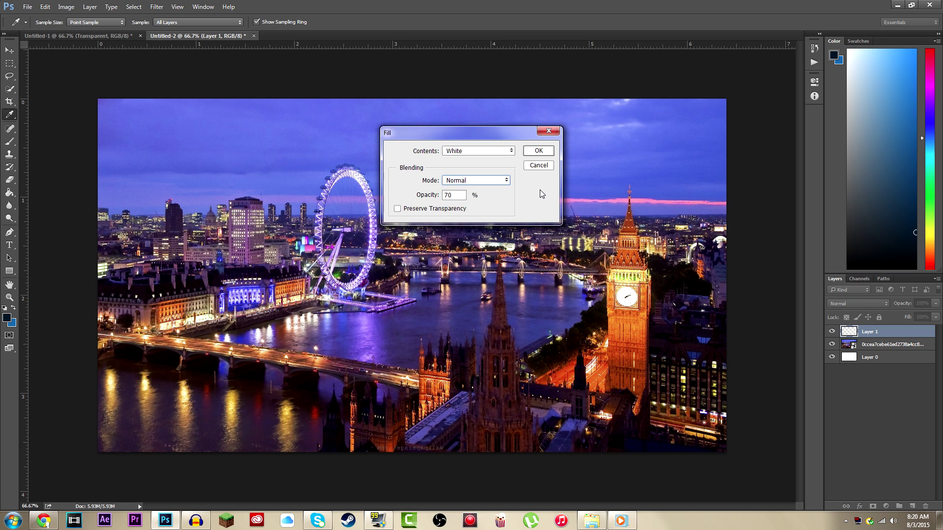
pyautogui.click(539, 153)
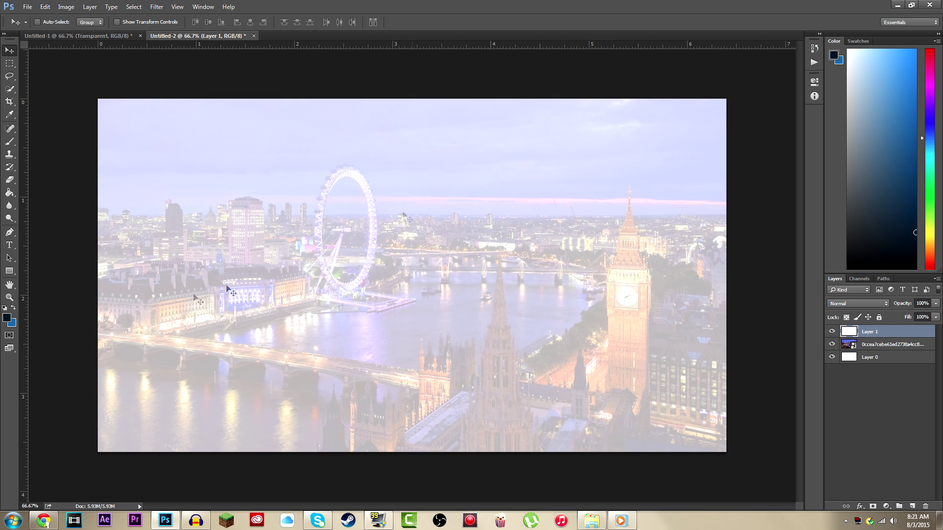
# Scale the white Layer 1 down into a smaller panel, centre it, and apply the transform.
pyautogui.click(117, 22)
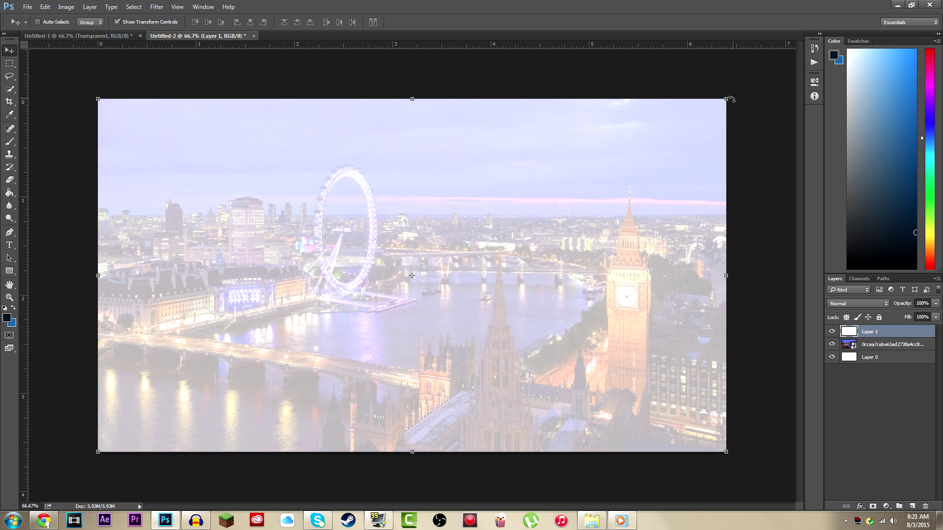
pyautogui.moveTo(729, 98); pyautogui.dragTo(527, 211)
pyautogui.moveTo(473, 285)
pyautogui.mouseDown()
pyautogui.moveTo(588, 219)
pyautogui.moveTo(598, 231)
pyautogui.mouseUp()
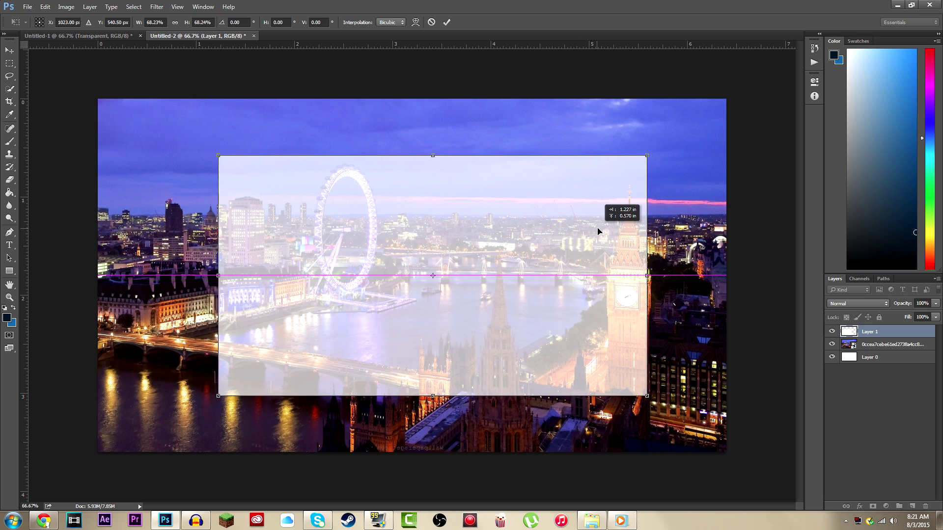
pyautogui.moveTo(599, 232); pyautogui.dragTo(571, 230)
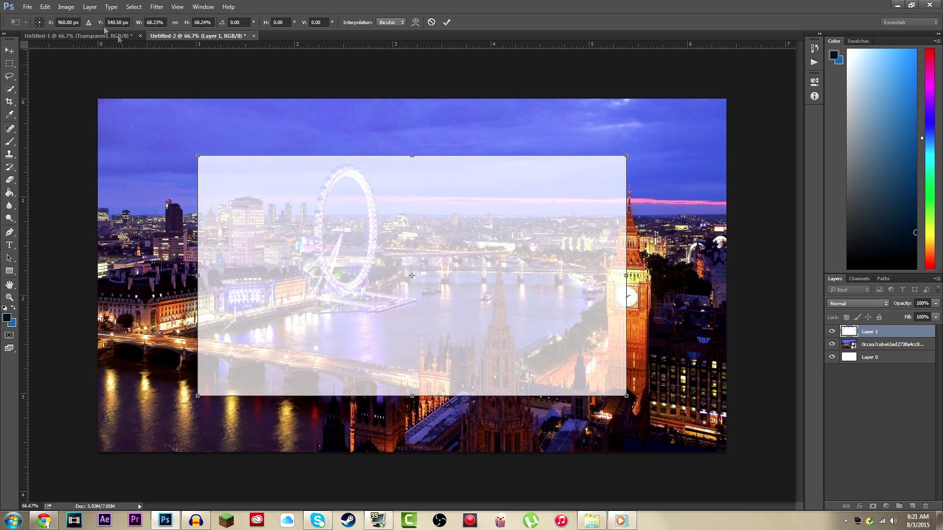
pyautogui.click(9, 50)
pyautogui.click(425, 198)
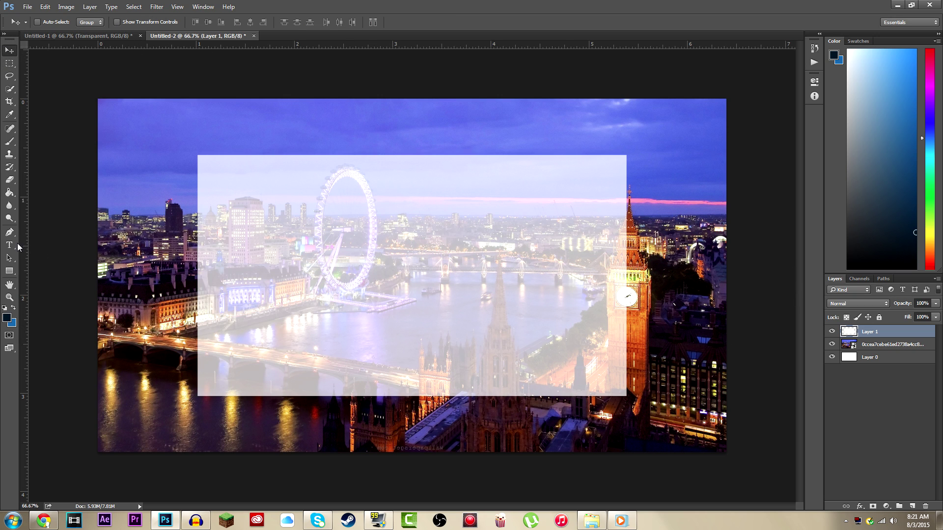
pyautogui.click(10, 245)
# Create the TRANSPARENT text box over the panel, remove the stray M, and fit the box.
pyautogui.moveTo(206, 196); pyautogui.dragTo(617, 323)
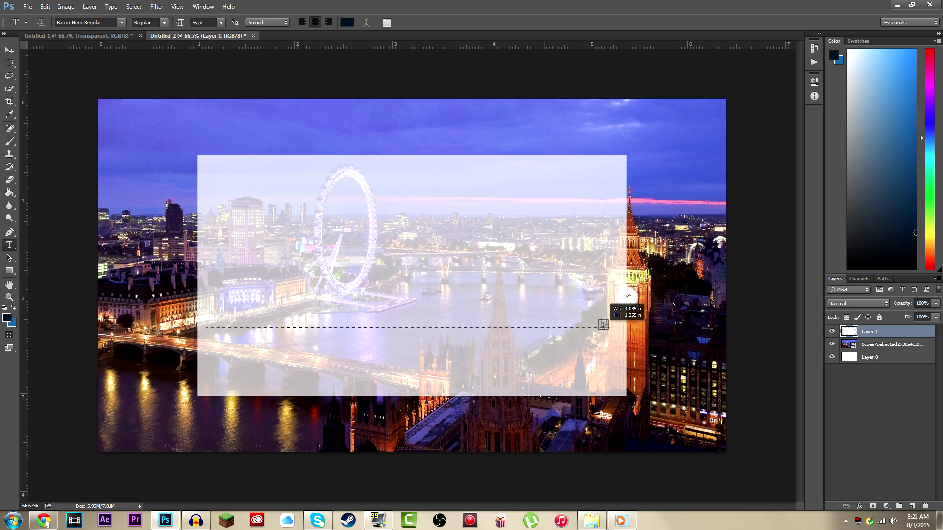
pyautogui.write('T')
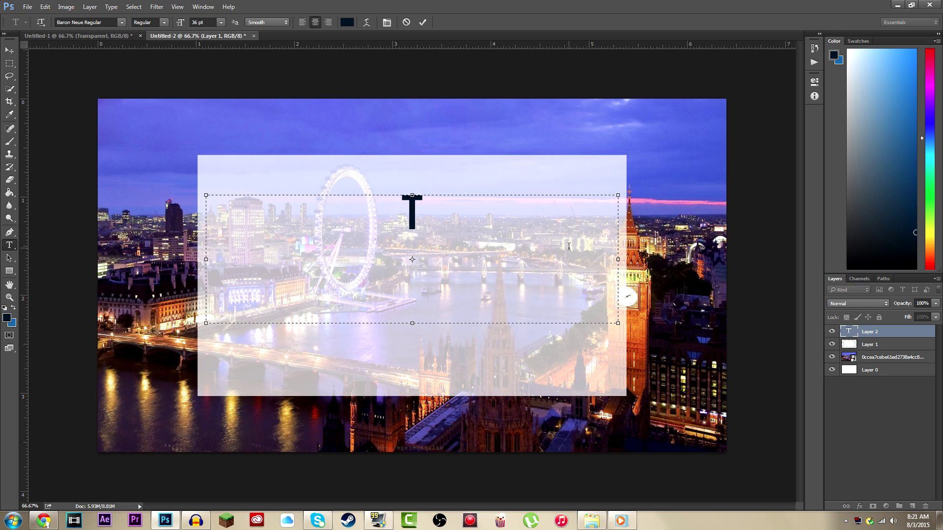
pyautogui.write('RANSPARENMT')
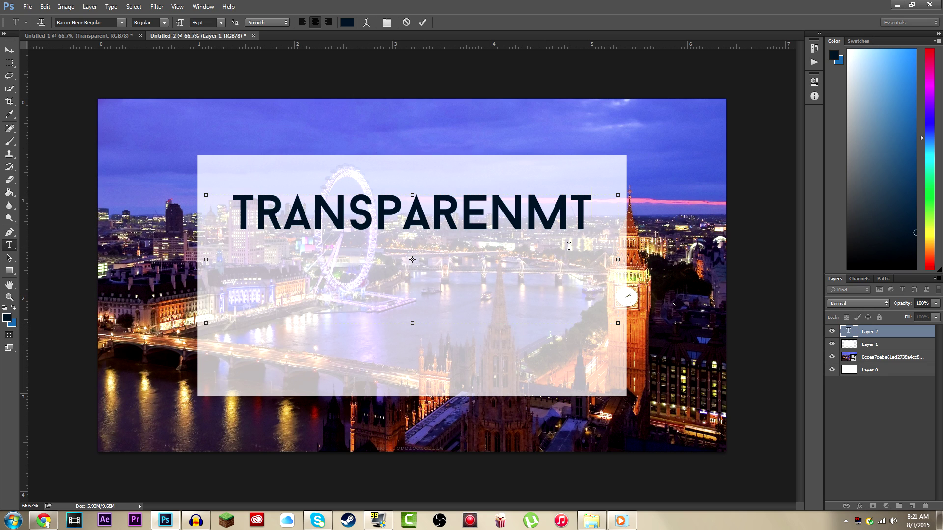
pyautogui.press('BackSpace')
pyautogui.press('BackSpace')
pyautogui.write('T')
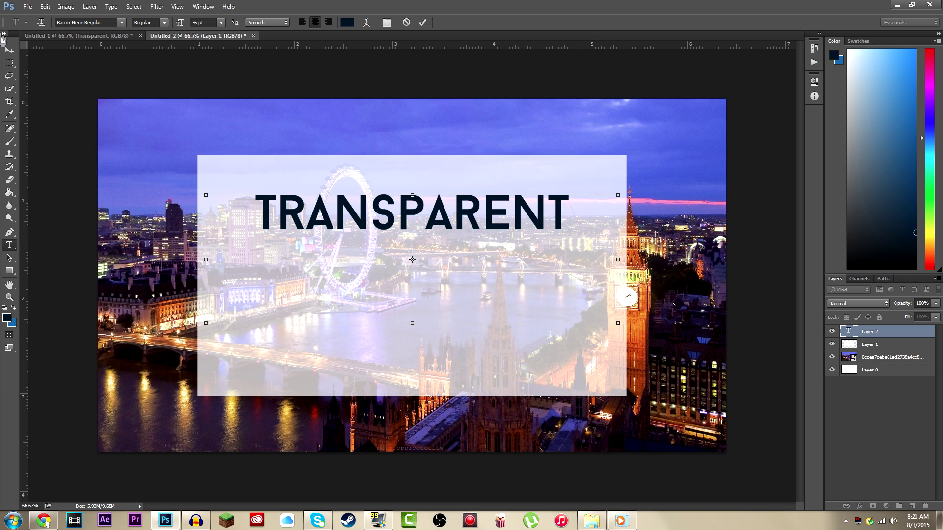
pyautogui.moveTo(412, 322); pyautogui.dragTo(413, 240)
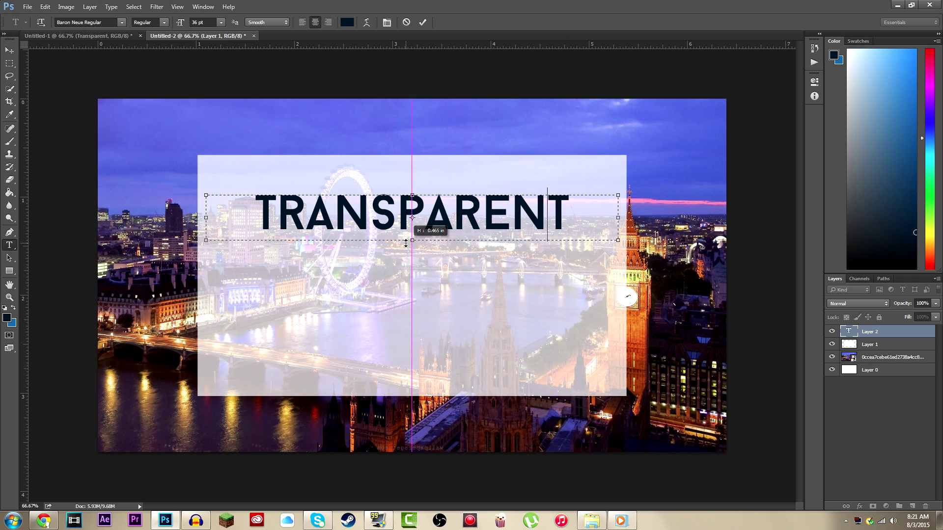
pyautogui.moveTo(618, 217); pyautogui.dragTo(529, 218)
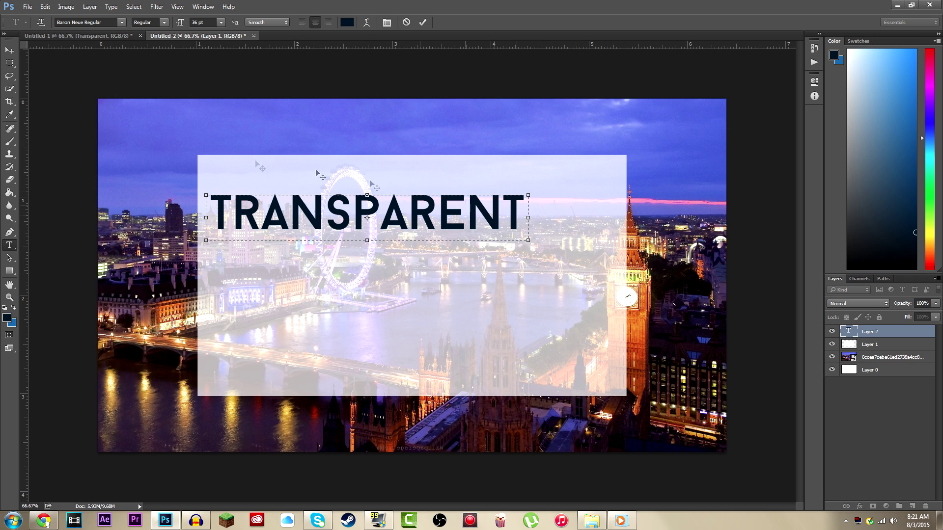
pyautogui.click(9, 50)
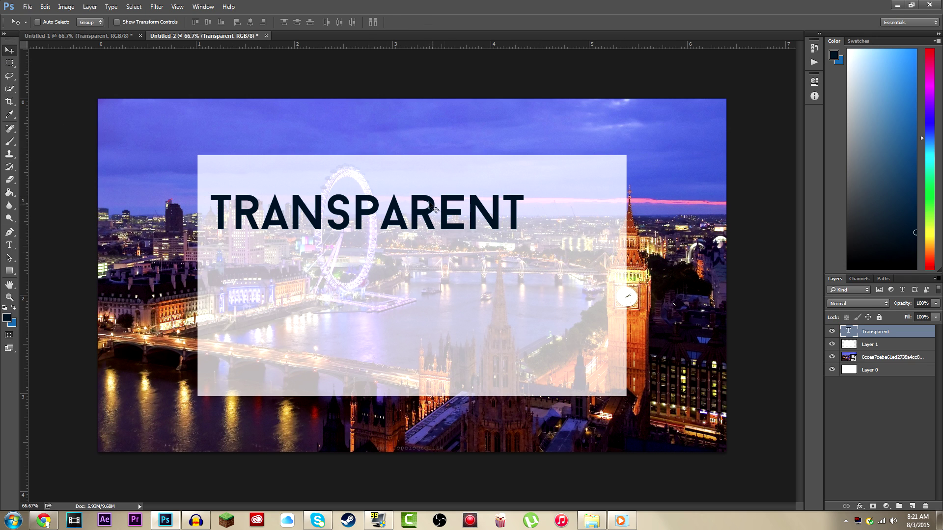
# Move the word TRANSPARENT to the centre of the white panel along the smart guides.
pyautogui.moveTo(430, 213); pyautogui.dragTo(487, 268)
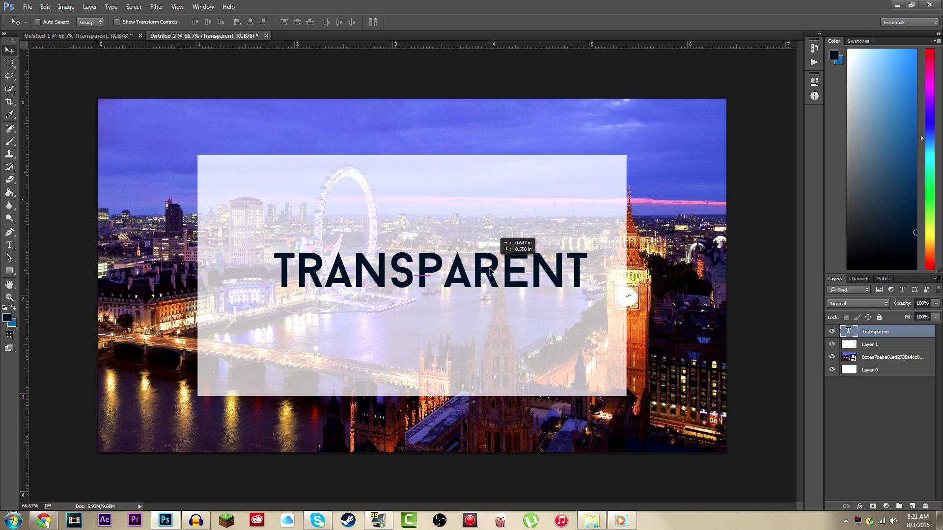
pyautogui.moveTo(486, 267); pyautogui.dragTo(478, 262)
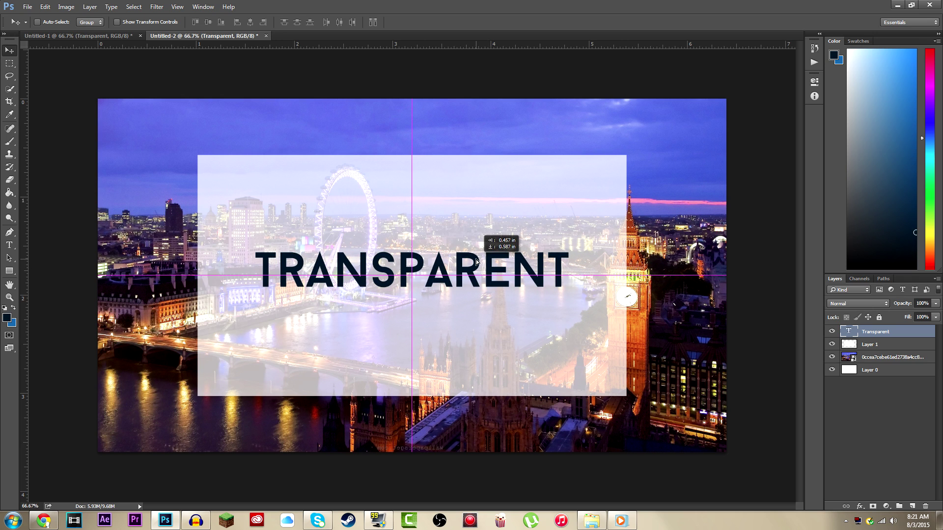
pyautogui.moveTo(477, 264); pyautogui.dragTo(474, 262)
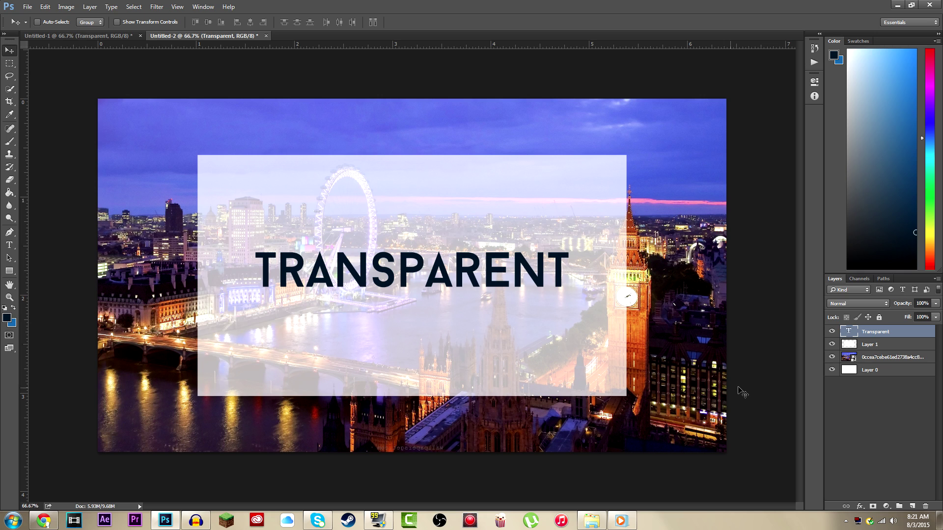
# Group the Transparent text layer and Layer 1 into Group 1 with Ctrl+G.
pyautogui.keyDown('shift'); pyautogui.click(885, 347); pyautogui.keyUp('shift')
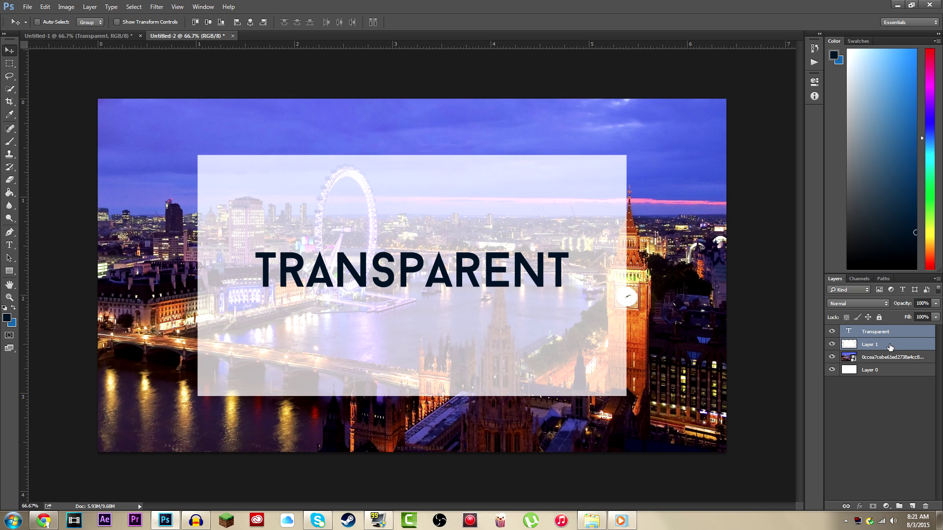
pyautogui.press('ctrl')
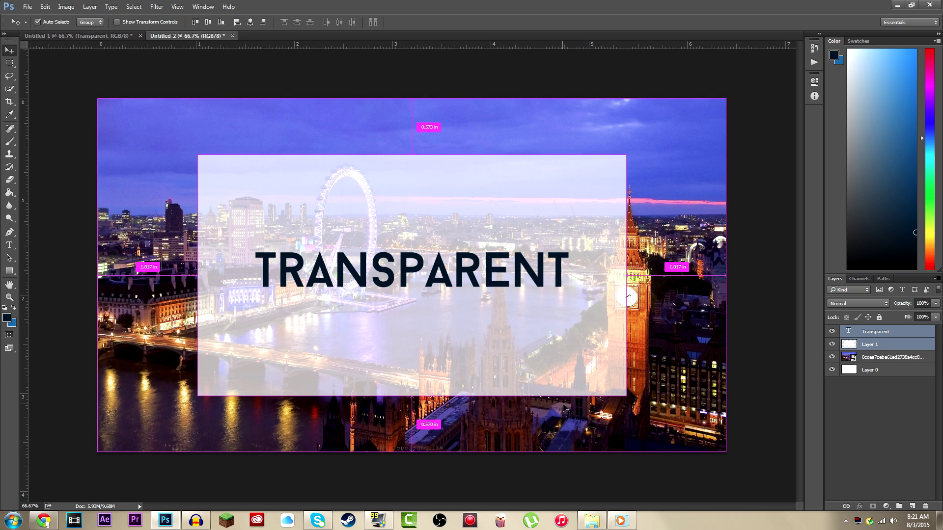
pyautogui.hotkey('ctrl', 'g')
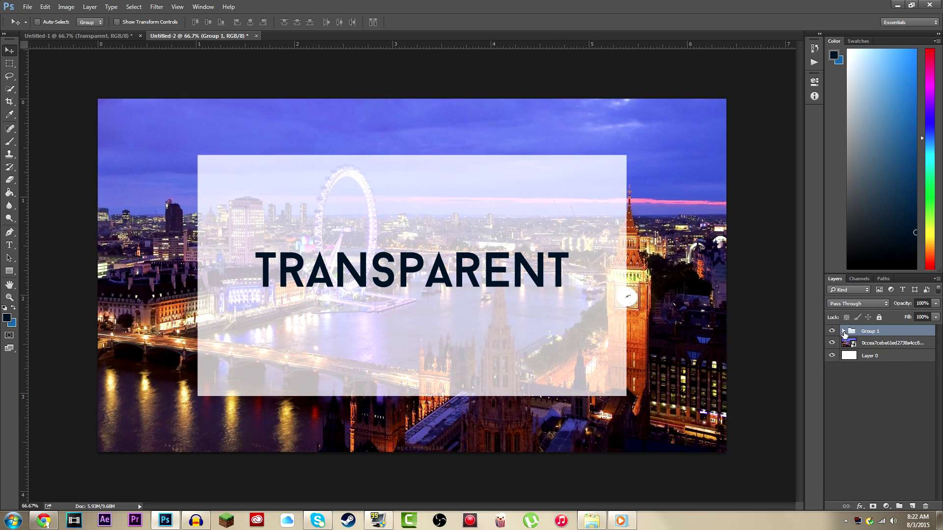
pyautogui.click(845, 332)
pyautogui.rightClick(903, 346)
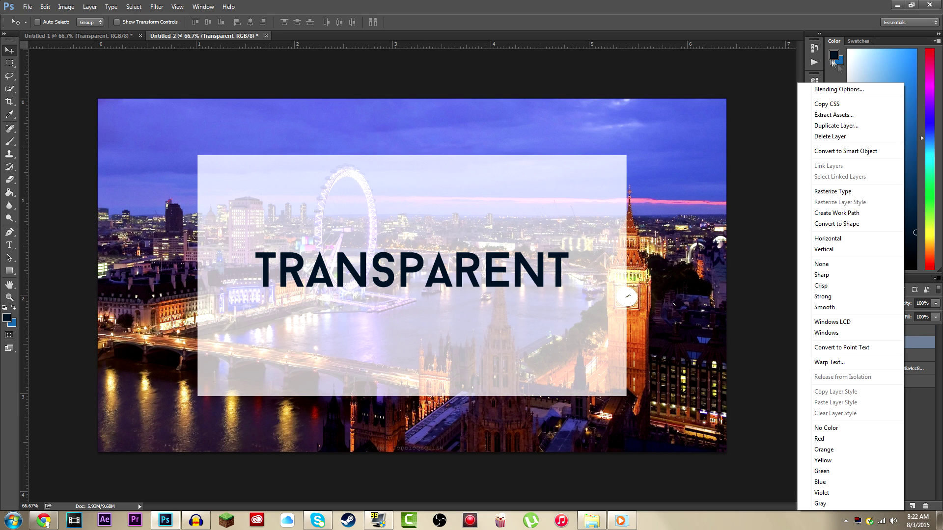
pyautogui.click(854, 91)
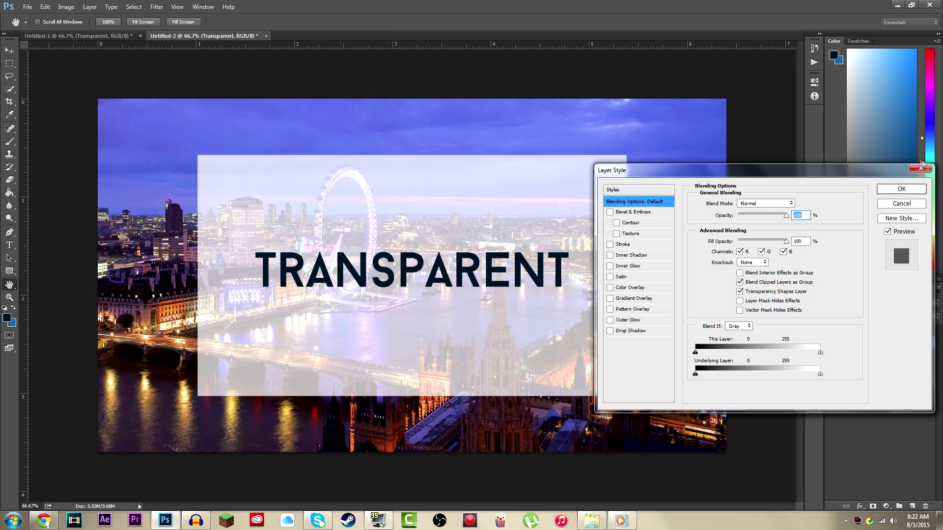
# Cancel the first dialog and reopen Blending Options for the Transparent text layer.
pyautogui.click(901, 204)
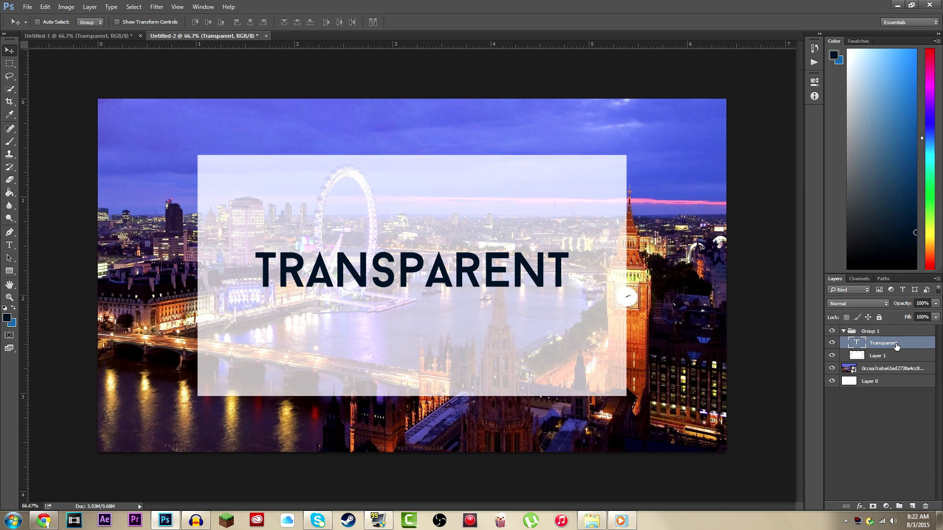
pyautogui.doubleClick(888, 343)
pyautogui.click(918, 343)
pyautogui.doubleClick(918, 343)
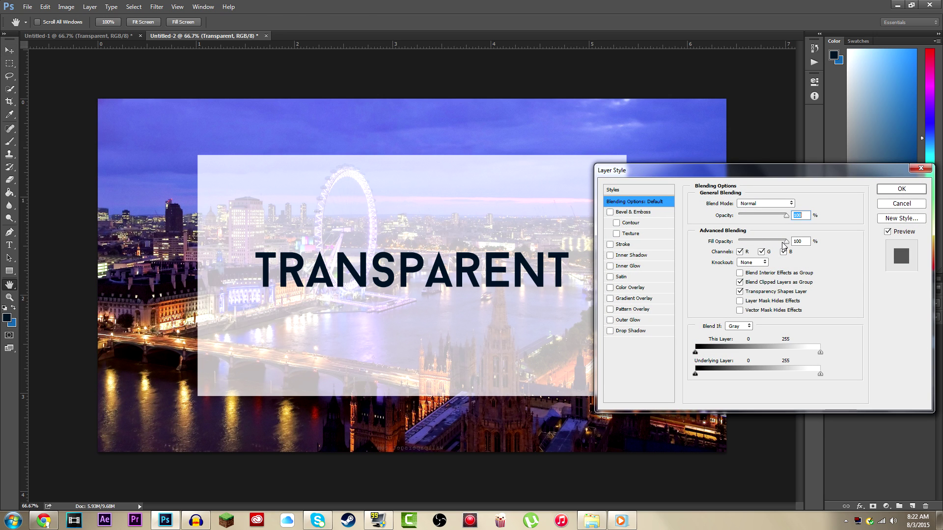
# Apply Shallow knockout with 0% Fill Opacity to the Transparent text layer.
pyautogui.moveTo(783, 246)
pyautogui.mouseDown()
pyautogui.moveTo(739, 241)
pyautogui.moveTo(787, 241)
pyautogui.mouseUp()
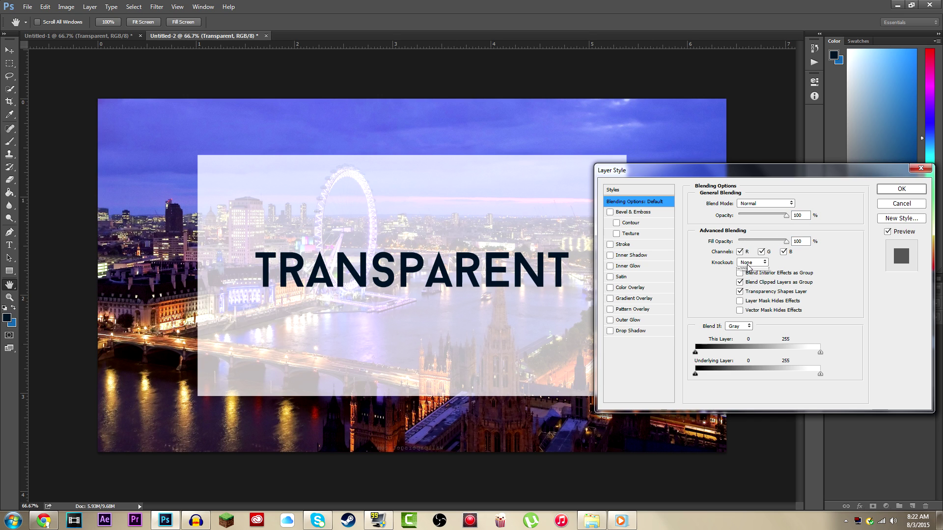
pyautogui.click(751, 278)
pyautogui.click(752, 288)
pyautogui.moveTo(786, 241); pyautogui.dragTo(740, 241)
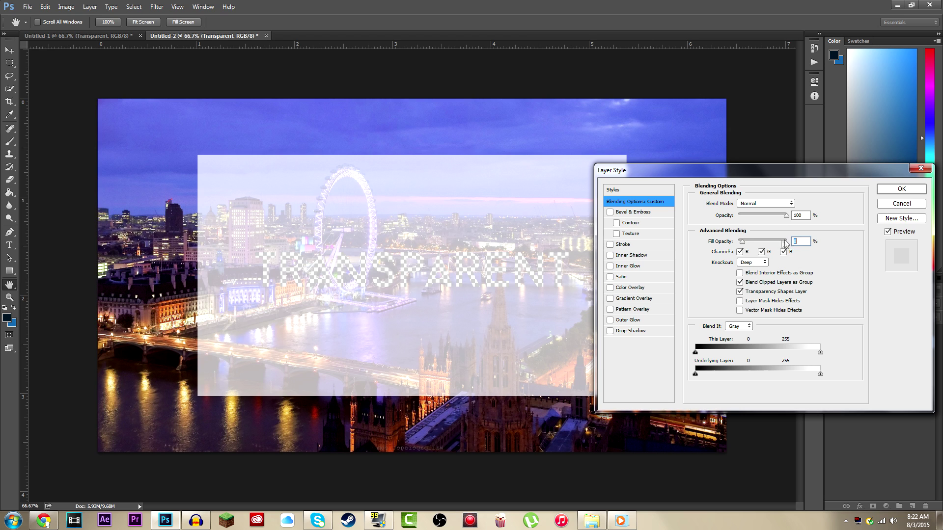
pyautogui.write('100')
pyautogui.click(751, 262)
pyautogui.click(752, 278)
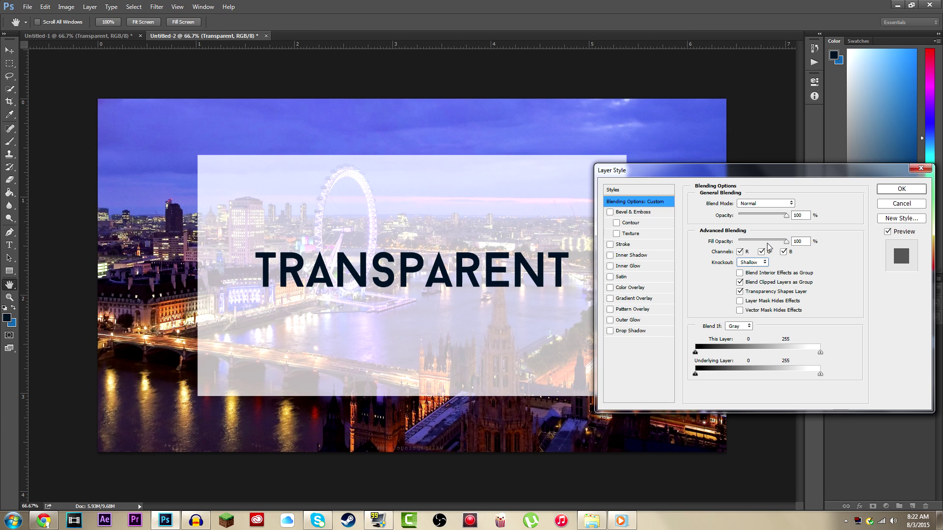
pyautogui.moveTo(767, 243); pyautogui.dragTo(738, 243)
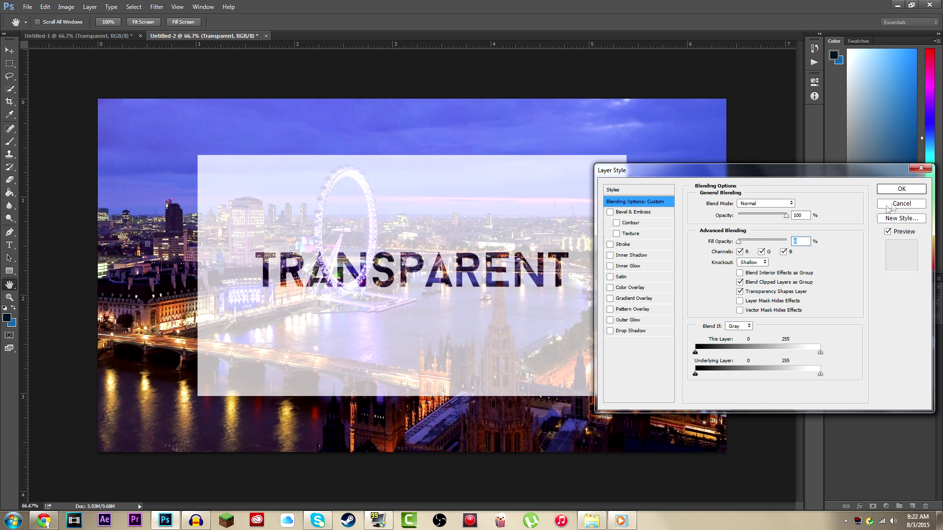
pyautogui.click(900, 190)
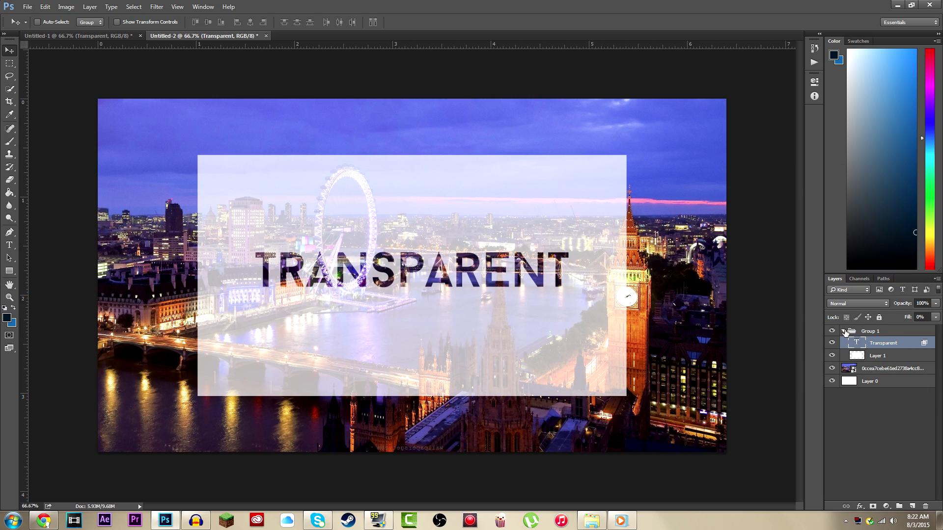
pyautogui.click(844, 331)
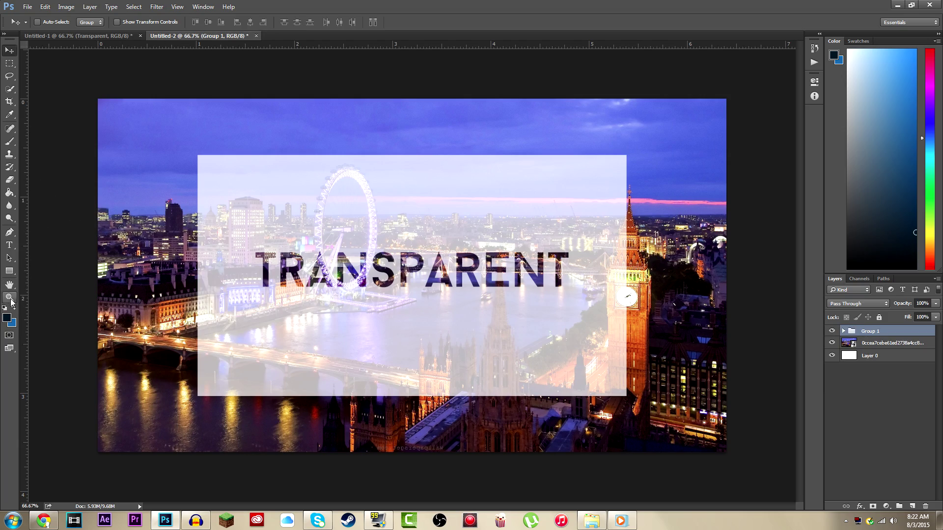
pyautogui.click(9, 296)
pyautogui.moveTo(243, 346); pyautogui.dragTo(438, 351)
pyautogui.scroll(-2, 439, 352)
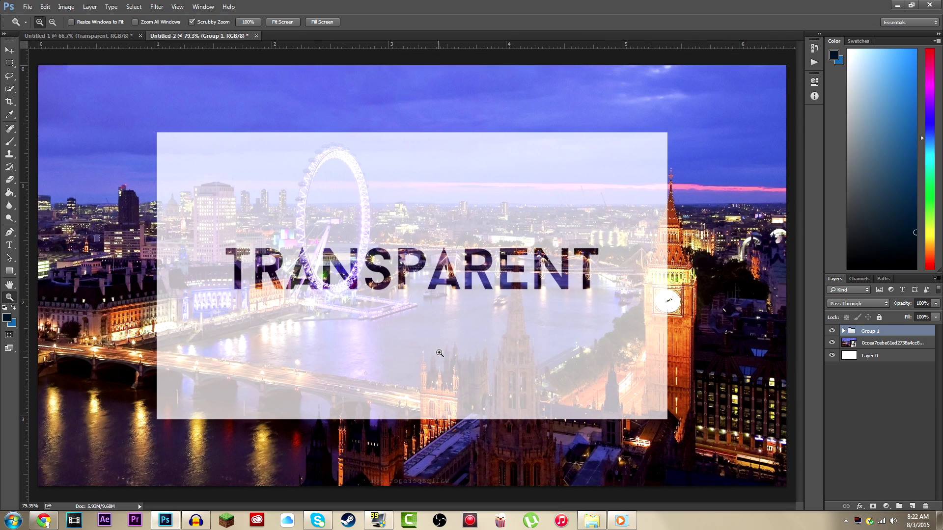
pyautogui.click(10, 49)
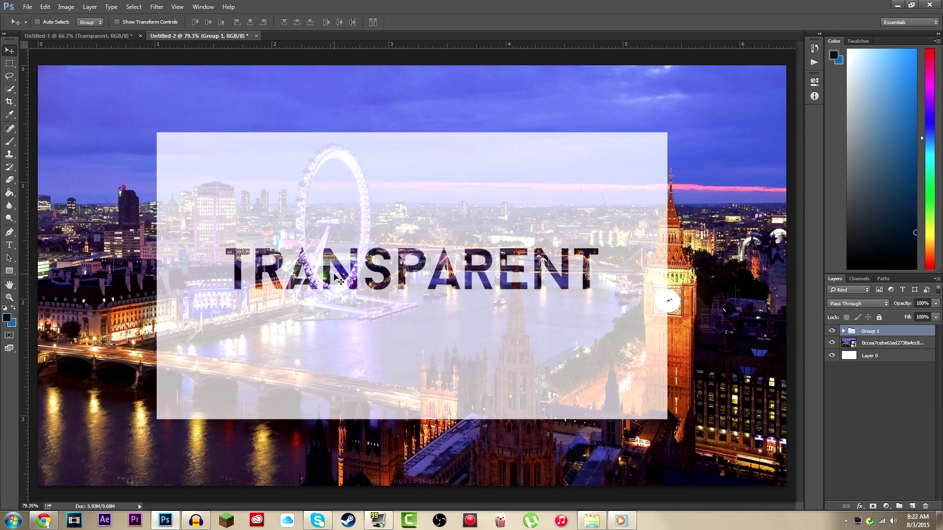